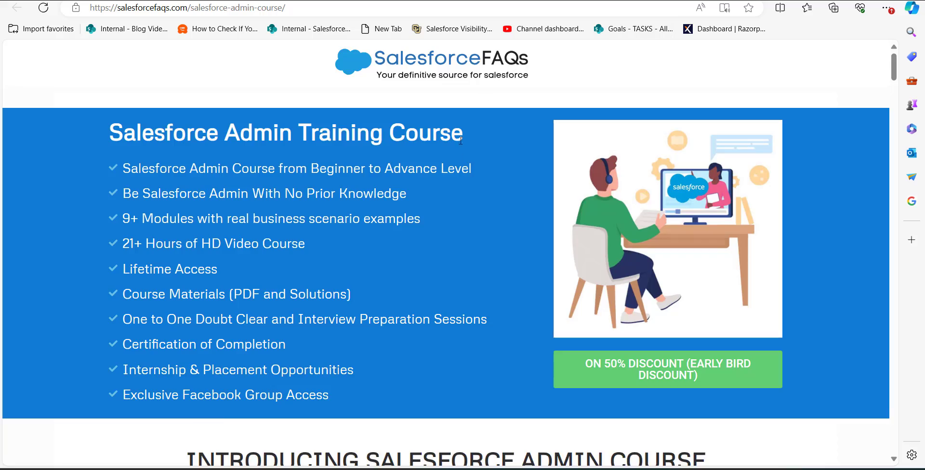
Scroll the course page through Modules 1–9 to the Join Salesforce Admin Course pricing section
{"action": "scroll", "coordinate": [434, 202], "scroll_direction": "down", "scroll_amount": 7}
{"action": "scroll", "coordinate": [425, 215], "scroll_direction": "down", "scroll_amount": 20}
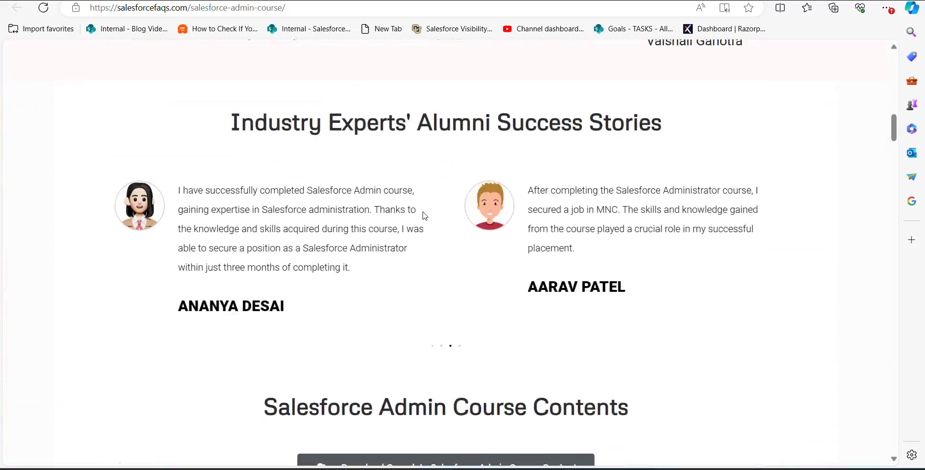
{"action": "scroll", "coordinate": [424, 215], "scroll_direction": "up", "scroll_amount": 5}
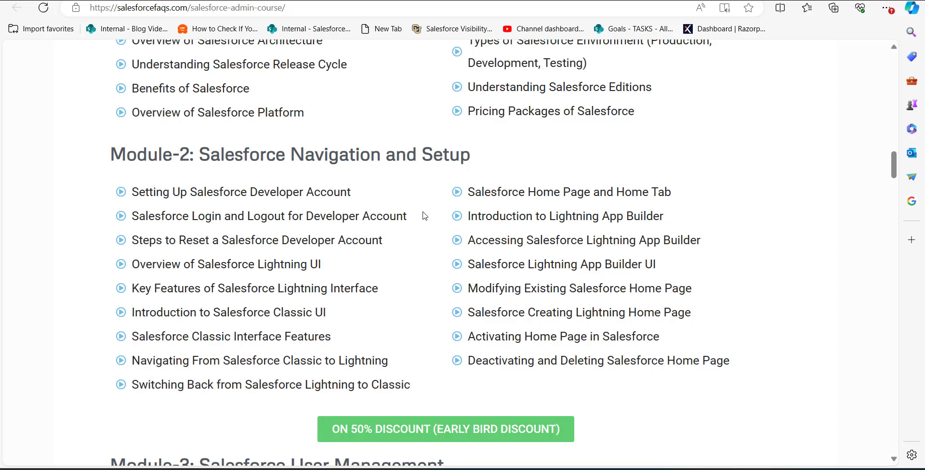
{"action": "scroll", "coordinate": [424, 215], "scroll_direction": "up", "scroll_amount": 3}
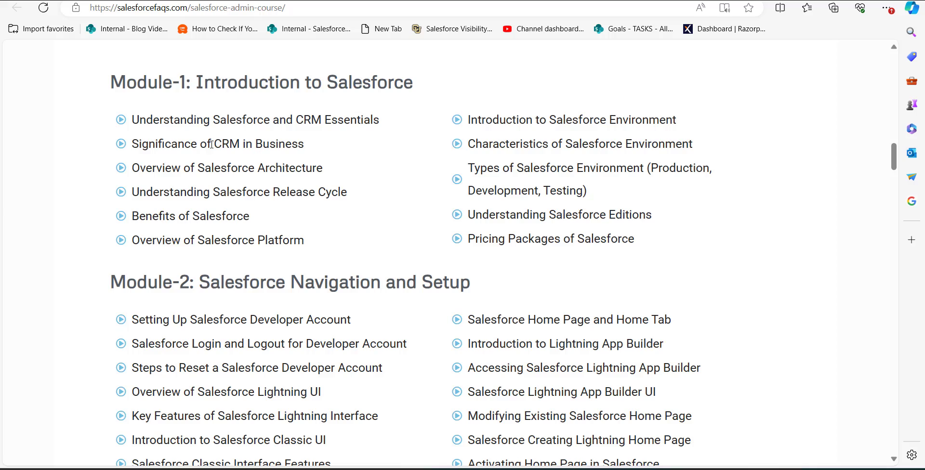
{"action": "scroll", "coordinate": [220, 134], "scroll_direction": "down", "scroll_amount": 18}
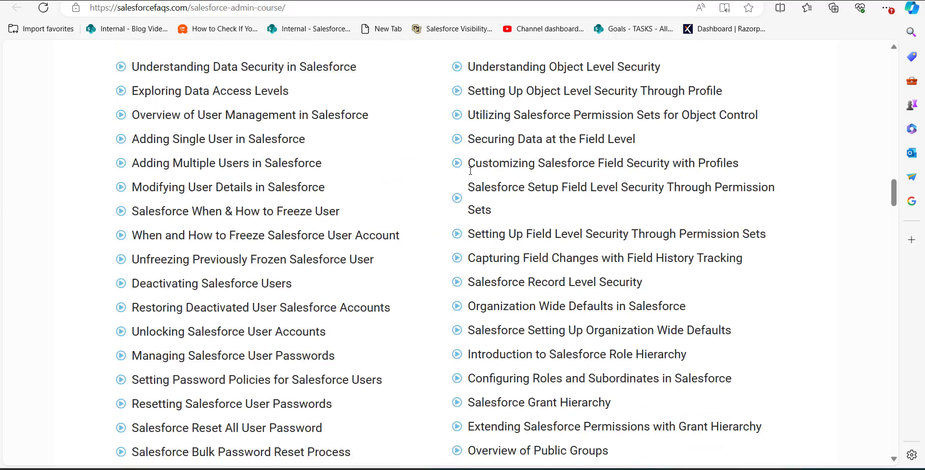
{"action": "scroll", "coordinate": [470, 171], "scroll_direction": "down", "scroll_amount": 14}
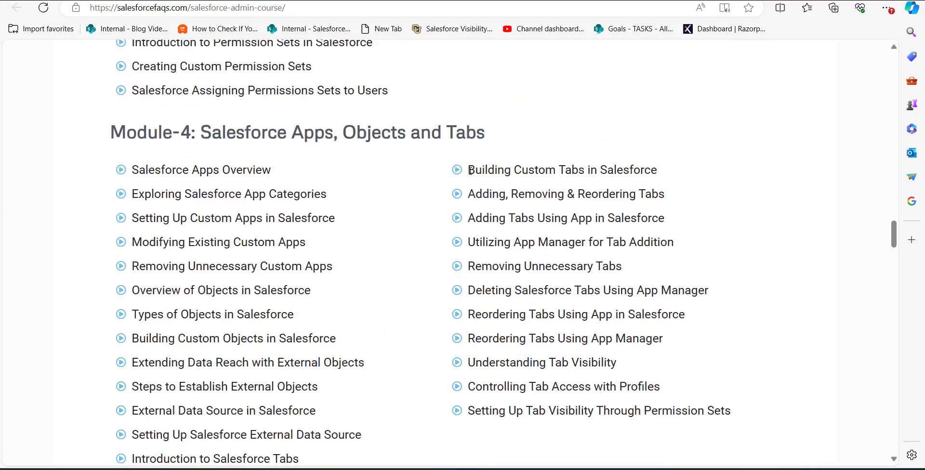
{"action": "scroll", "coordinate": [470, 171], "scroll_direction": "down", "scroll_amount": 20}
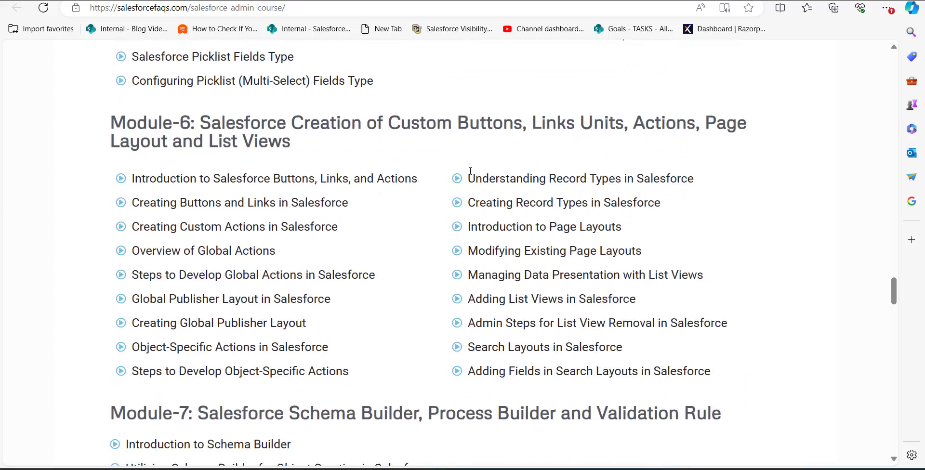
{"action": "scroll", "coordinate": [470, 171], "scroll_direction": "down", "scroll_amount": 18}
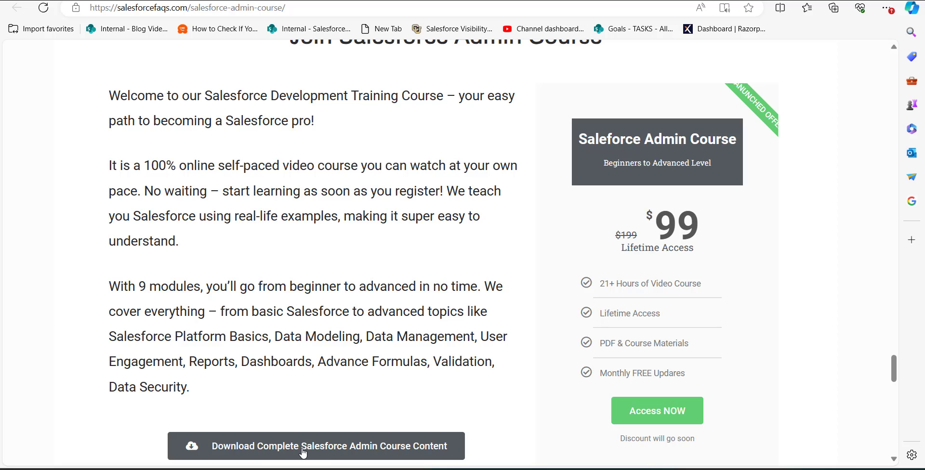
{"action": "scroll", "coordinate": [357, 448], "scroll_direction": "down", "scroll_amount": 1}
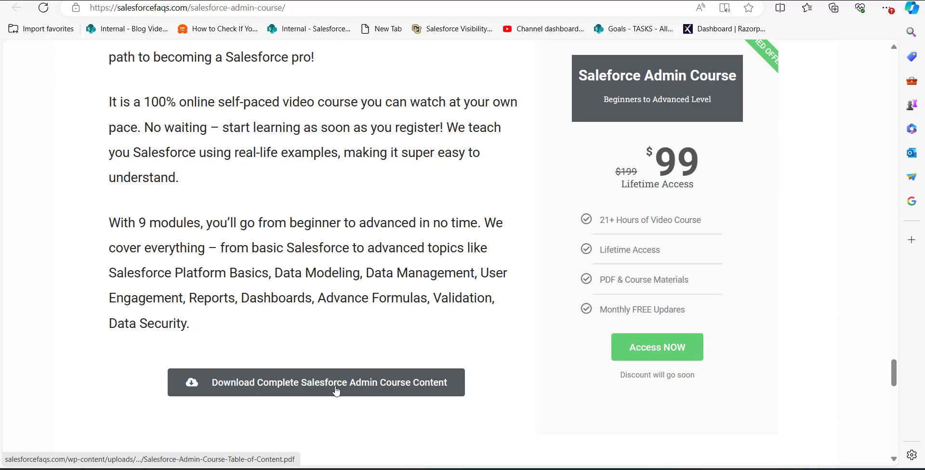
{"action": "scroll", "coordinate": [332, 379], "scroll_direction": "up", "scroll_amount": 1}
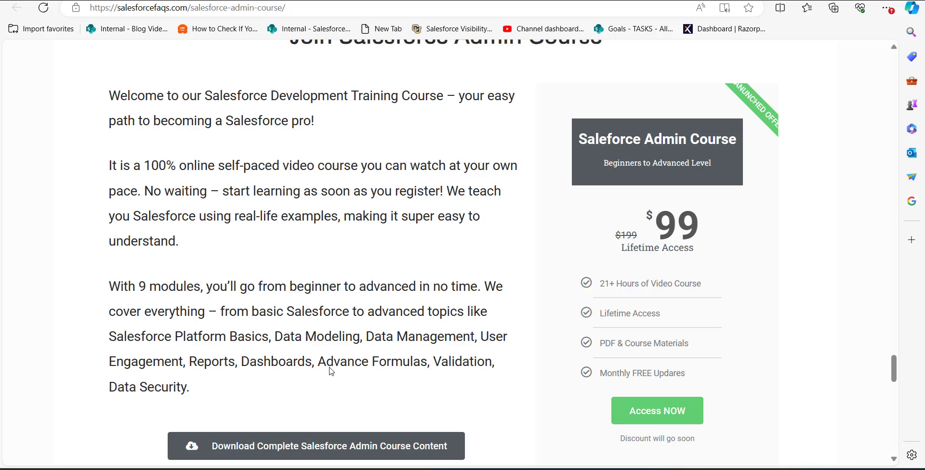
{"action": "scroll", "coordinate": [331, 371], "scroll_direction": "up", "scroll_amount": 1}
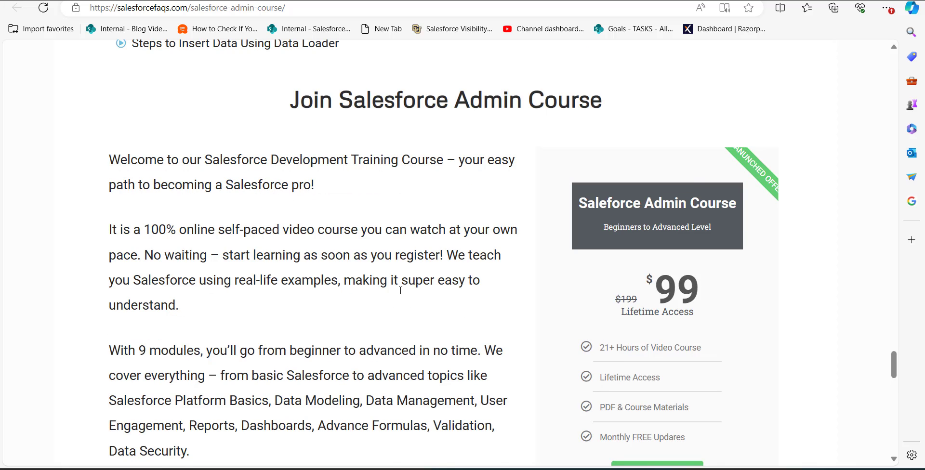
{"action": "scroll", "coordinate": [400, 290], "scroll_direction": "up", "scroll_amount": 2}
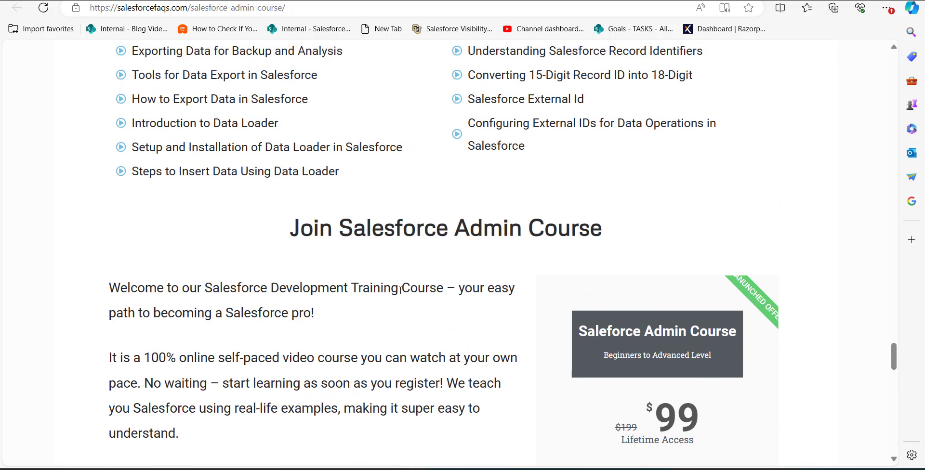
{"action": "scroll", "coordinate": [400, 291], "scroll_direction": "up", "scroll_amount": 1}
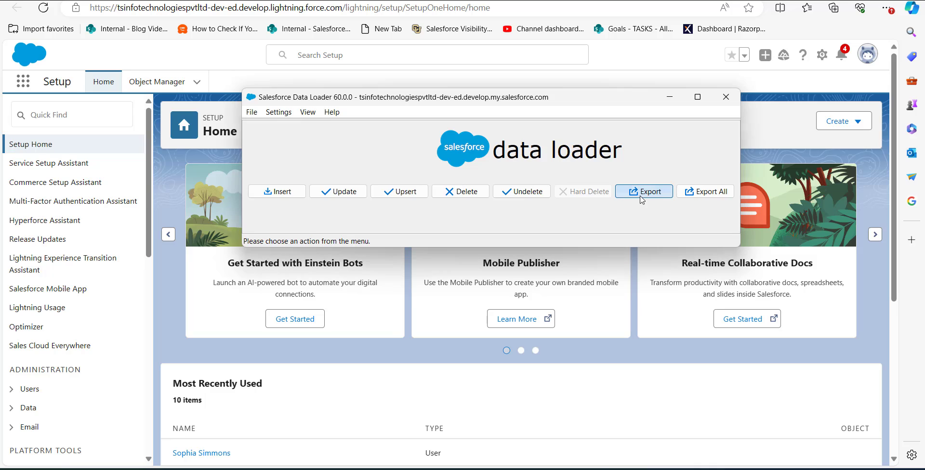
Start a Data Loader export and search 'oppo' to choose the Opportunity object
{"action": "left_click", "coordinate": [646, 195]}
{"action": "left_click", "coordinate": [655, 196]}
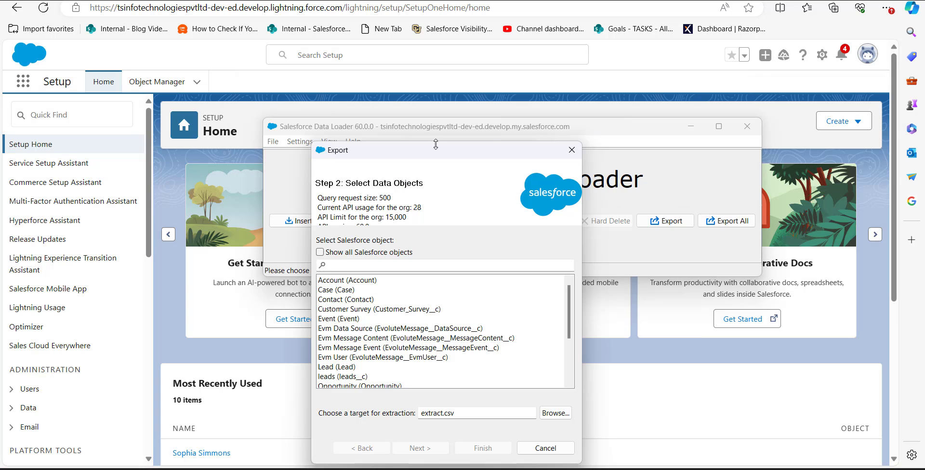
{"action": "left_click_drag", "start_coordinate": [442, 153], "coordinate": [442, 84]}
{"action": "left_click", "coordinate": [382, 193]}
{"action": "type", "text": "oppo"}
Name the export target file Opportunity Records.csv and continue to Edit your Query
{"action": "left_click", "coordinate": [437, 342]}
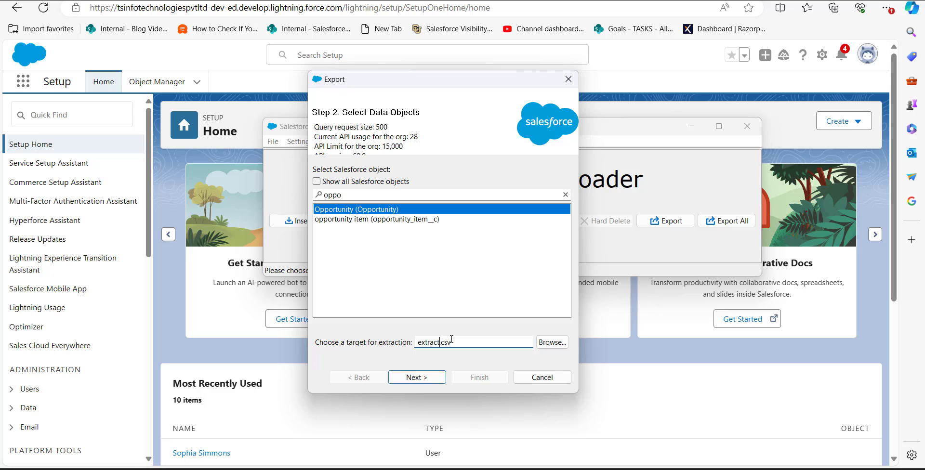
{"action": "key", "text": "BackSpace"}
{"action": "key", "text": "BackSpace"}
{"action": "key", "text": "BackSpace"}
{"action": "key", "text": "BackSpace"}
{"action": "key", "text": "BackSpace"}
{"action": "key", "text": "BackSpace"}
{"action": "key", "text": "BackSpace"}
{"action": "type", "text": "Opportunity Records"}
{"action": "left_click", "coordinate": [440, 378]}
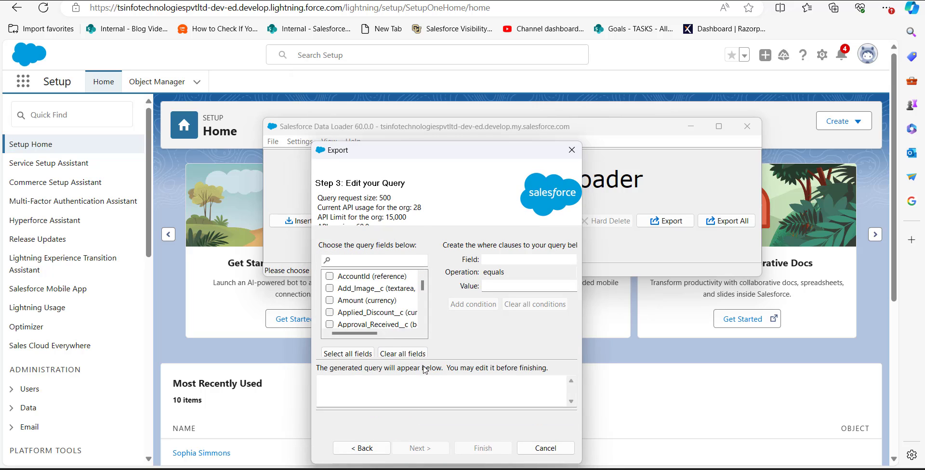
Tick the Id and Name fields and untick ForecastCategoryName in the query
{"action": "left_click_drag", "start_coordinate": [448, 160], "coordinate": [439, 118]}
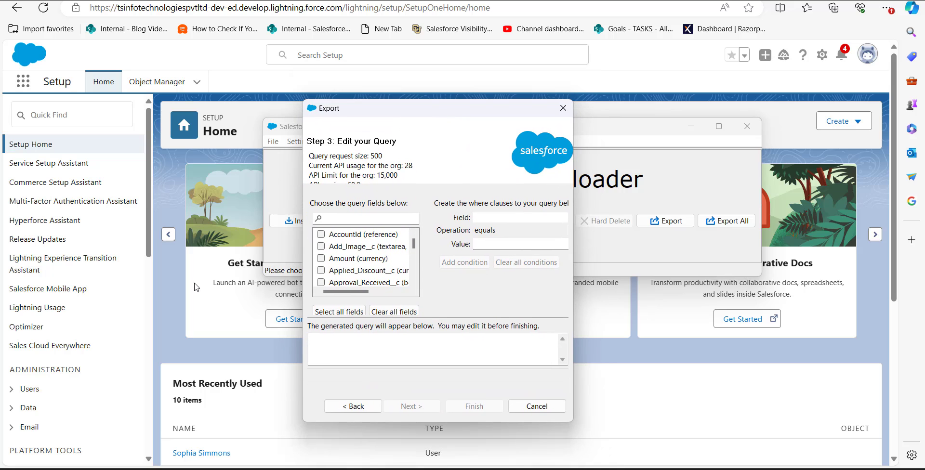
{"action": "left_click", "coordinate": [354, 219]}
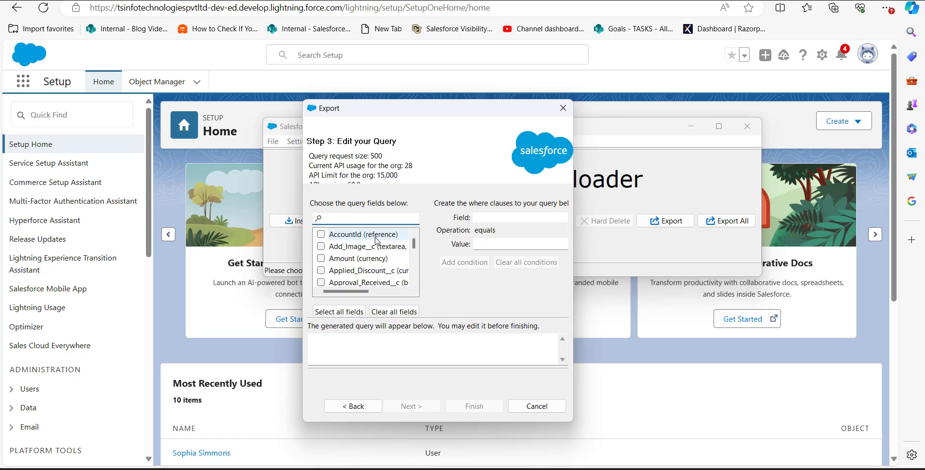
{"action": "type", "text": "id"}
{"action": "left_click", "coordinate": [322, 283]}
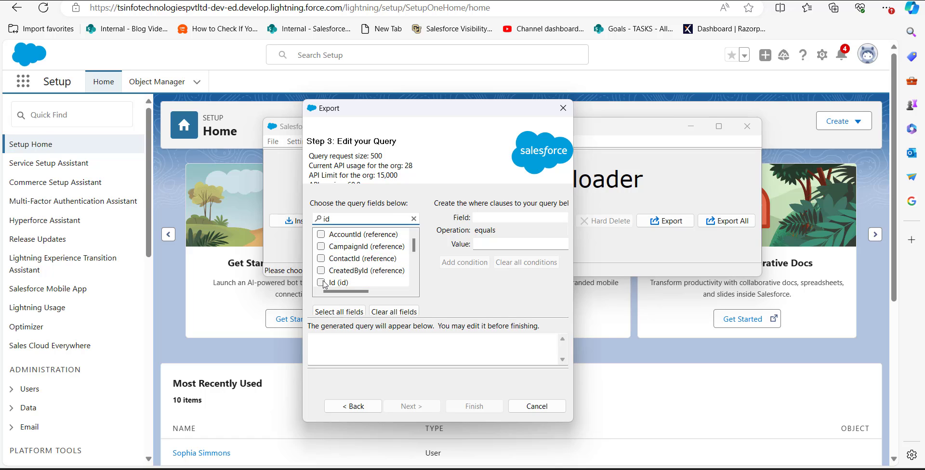
{"action": "type", "text": "Name"}
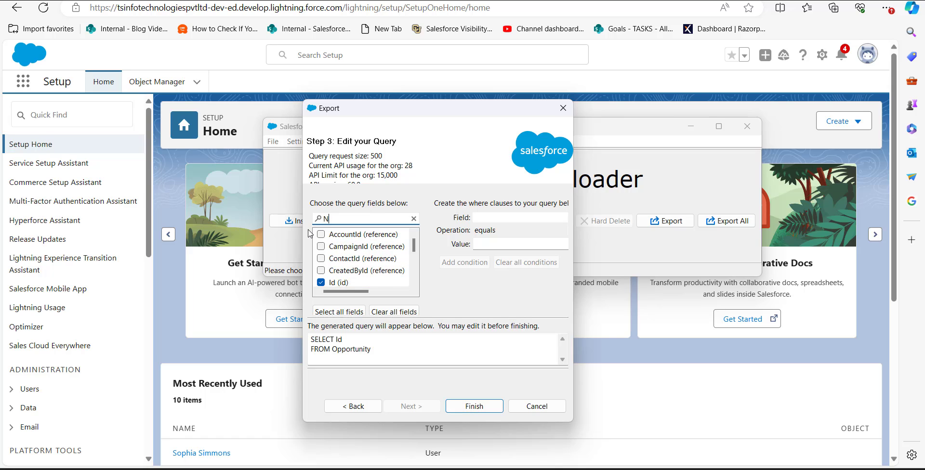
{"action": "left_click", "coordinate": [321, 234]}
{"action": "left_click", "coordinate": [321, 246]}
{"action": "left_click", "coordinate": [320, 234]}
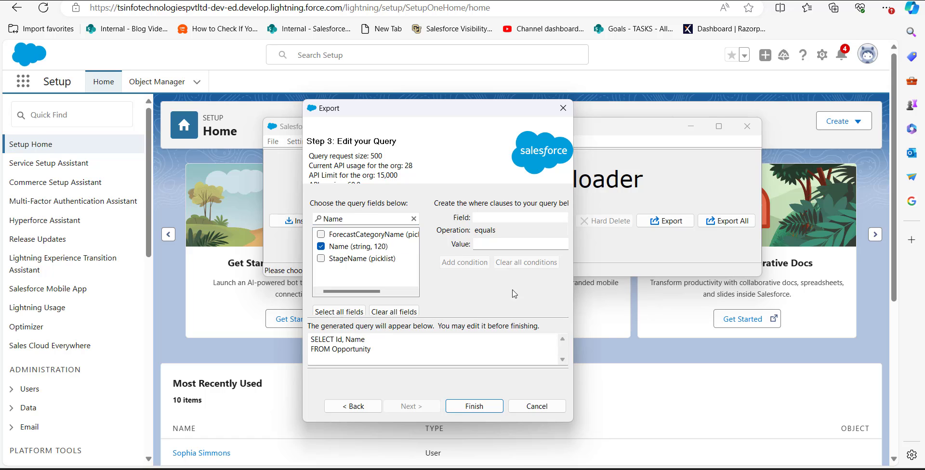
Begin an OwnerId filter condition, then discard it, leaving SELECT Id, Name FROM Opportunity
{"action": "left_click", "coordinate": [505, 216]}
{"action": "left_click", "coordinate": [413, 218]}
{"action": "left_click", "coordinate": [517, 219]}
{"action": "type", "text": "Ownr"}
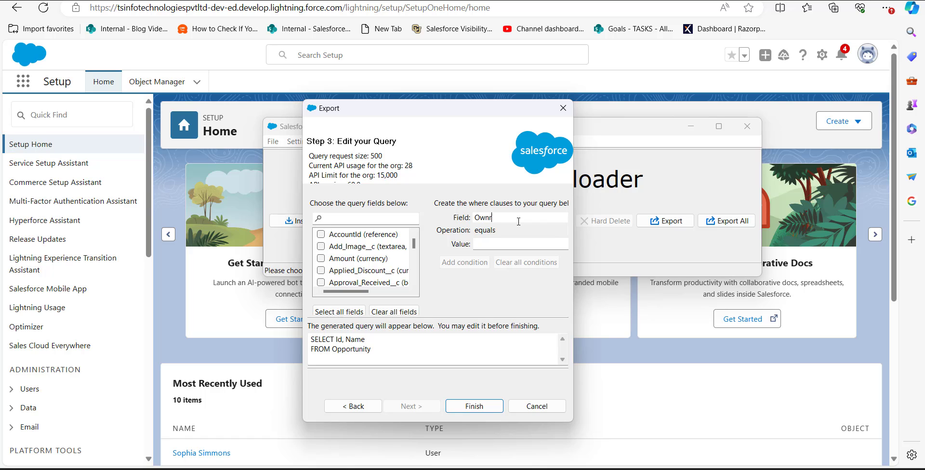
{"action": "key", "text": "BackSpace"}
{"action": "type", "text": "erid"}
{"action": "left_click", "coordinate": [503, 247]}
{"action": "left_click", "coordinate": [480, 263]}
Run the export of 50 records, open the extracted file in Excel, and widen columns A and B
{"action": "left_click", "coordinate": [454, 407]}
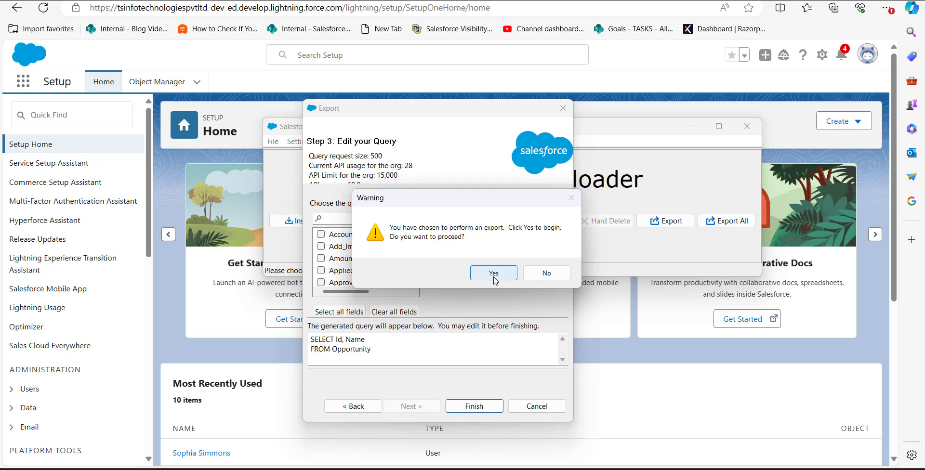
{"action": "left_click", "coordinate": [493, 274]}
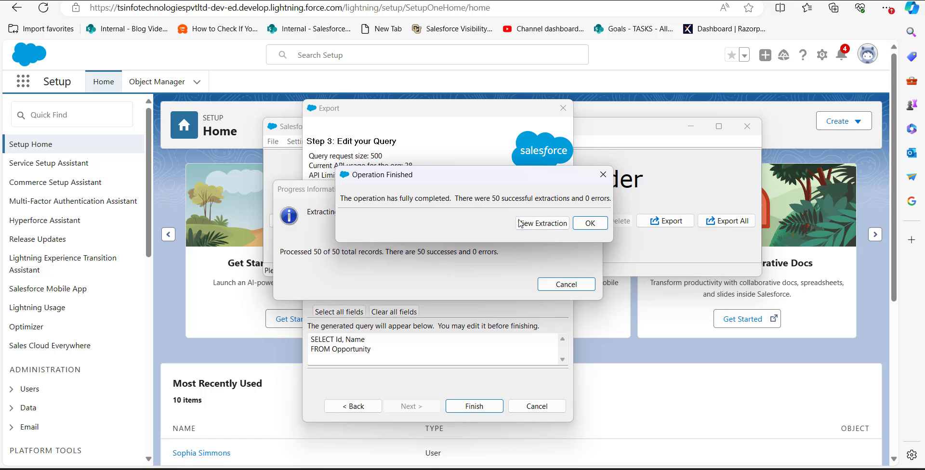
{"action": "left_click", "coordinate": [542, 224]}
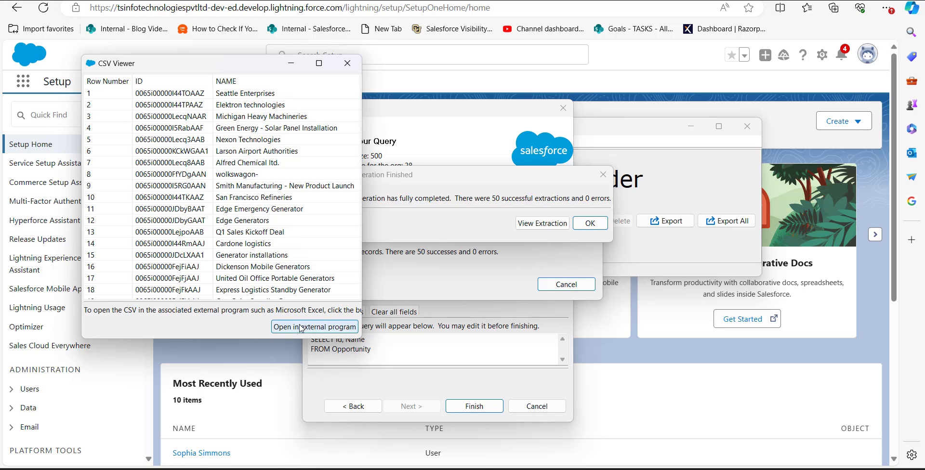
{"action": "left_click", "coordinate": [299, 328]}
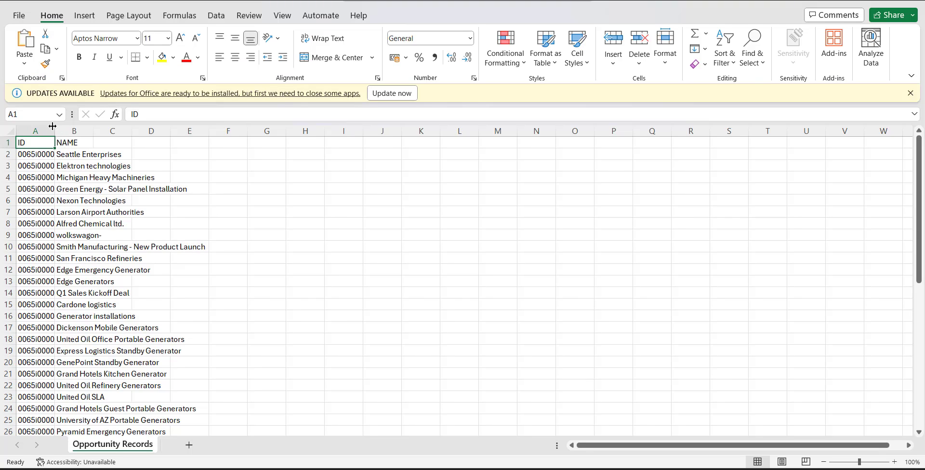
{"action": "left_click_drag", "start_coordinate": [53, 126], "coordinate": [339, 132]}
{"action": "left_click", "coordinate": [475, 188]}
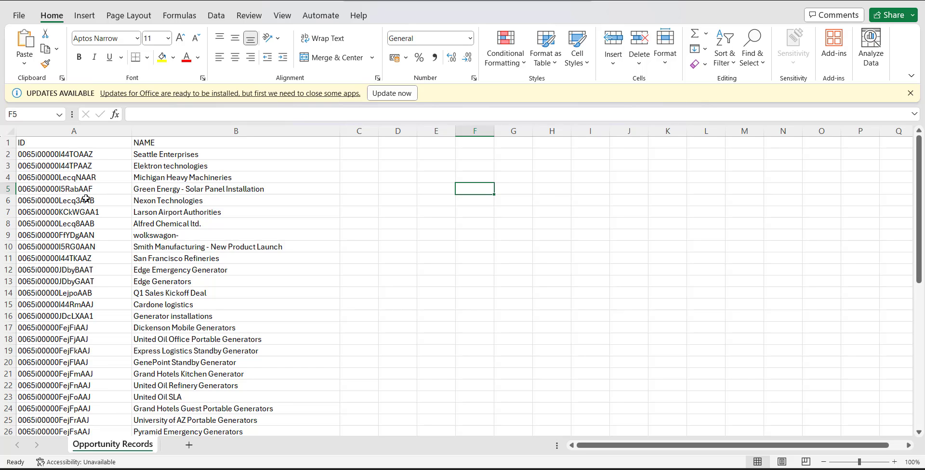
Delete entire rows 6–26 so only the header and four opportunities remain
{"action": "left_click_drag", "start_coordinate": [86, 199], "coordinate": [257, 406]}
{"action": "right_click", "coordinate": [249, 378]}
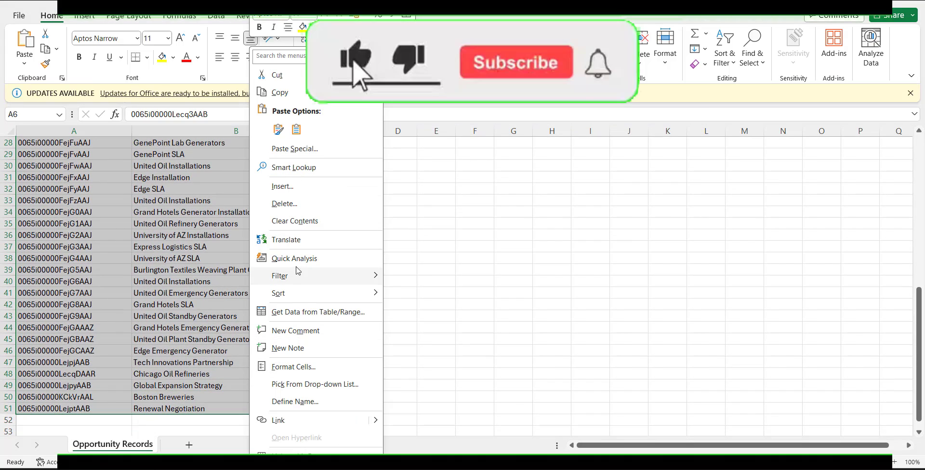
{"action": "left_click", "coordinate": [285, 203]}
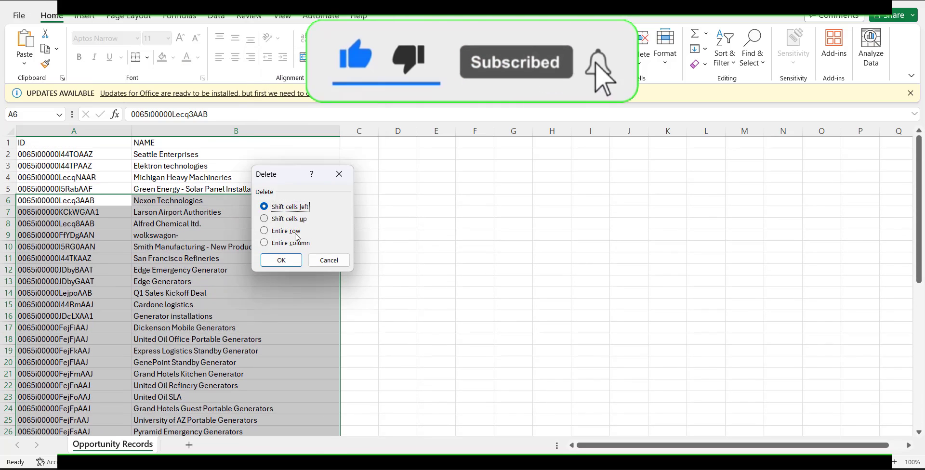
{"action": "left_click", "coordinate": [264, 231]}
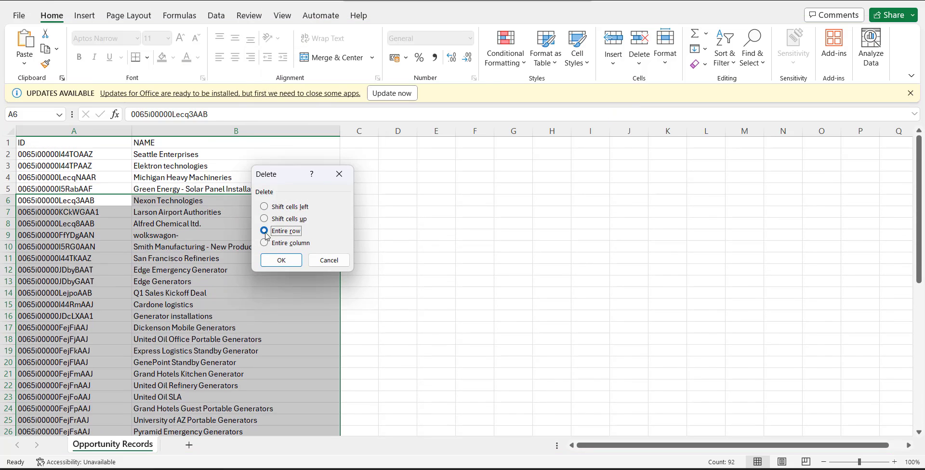
{"action": "left_click", "coordinate": [279, 260]}
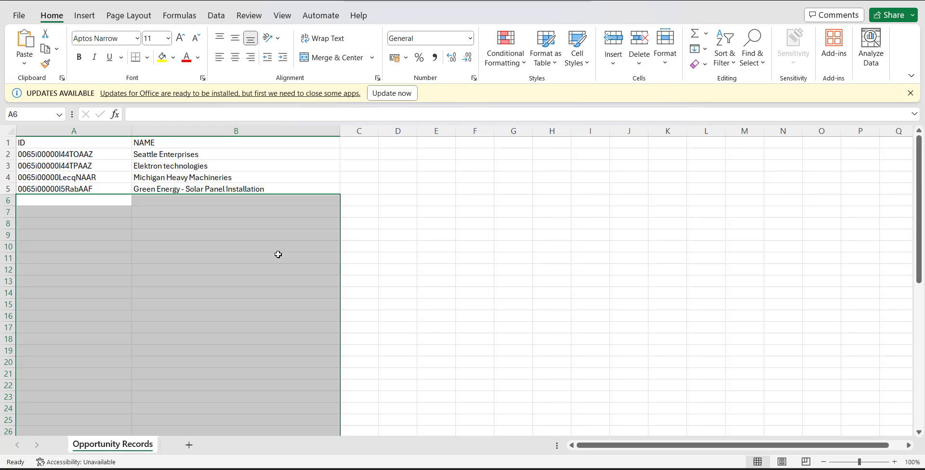
{"action": "left_click", "coordinate": [386, 191]}
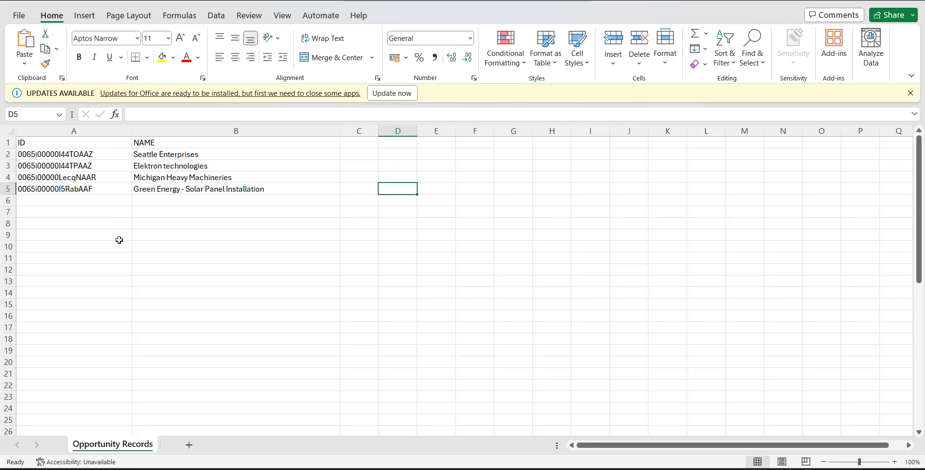
Save the trimmed Opportunity Records CSV file
{"action": "left_click", "coordinate": [135, 245]}
{"action": "left_click", "coordinate": [18, 16]}
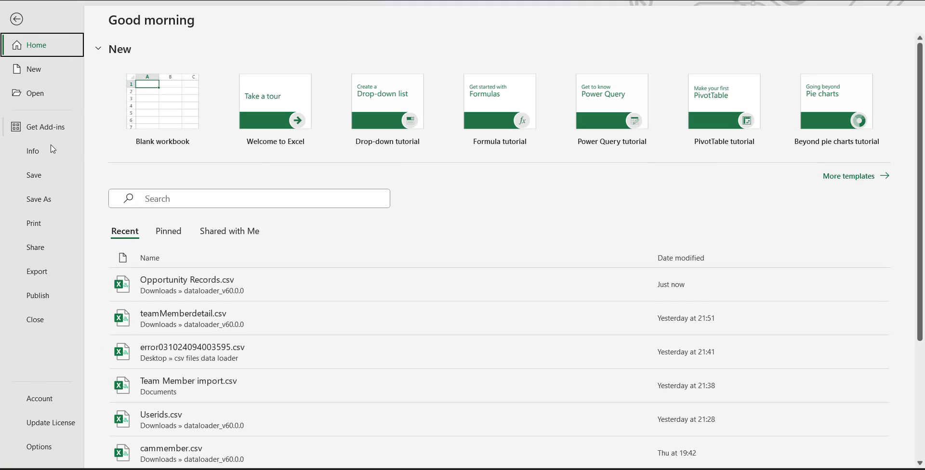
{"action": "key", "text": "Escape"}
{"action": "left_click", "coordinate": [159, 208]}
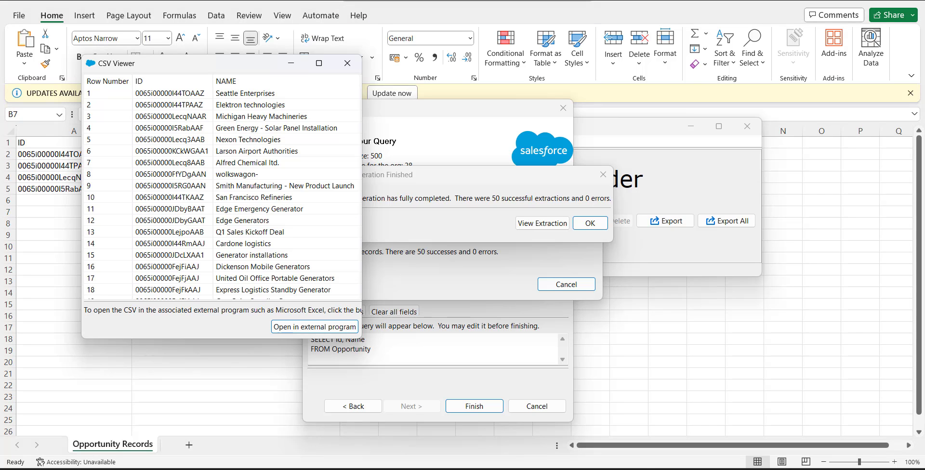
Close the CSV Viewer and export wizard, then start a Delete on the Opportunity object
{"action": "left_click", "coordinate": [347, 63]}
{"action": "left_click", "coordinate": [603, 176]}
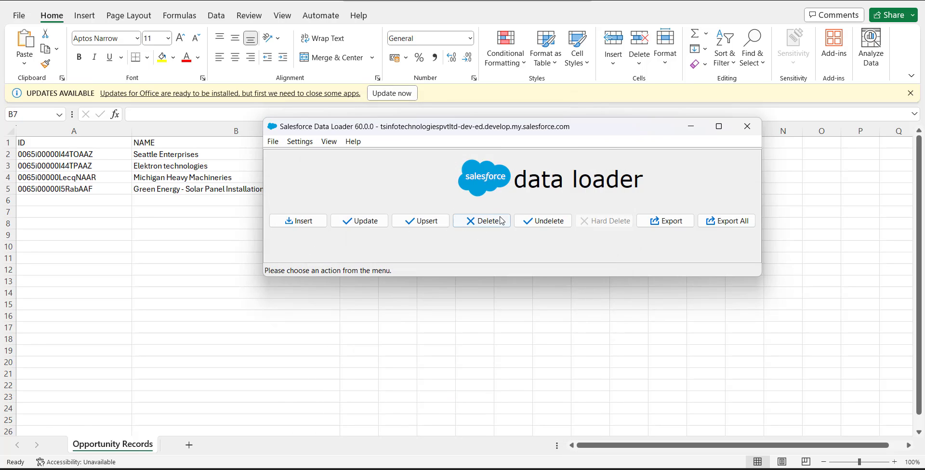
{"action": "left_click", "coordinate": [468, 227]}
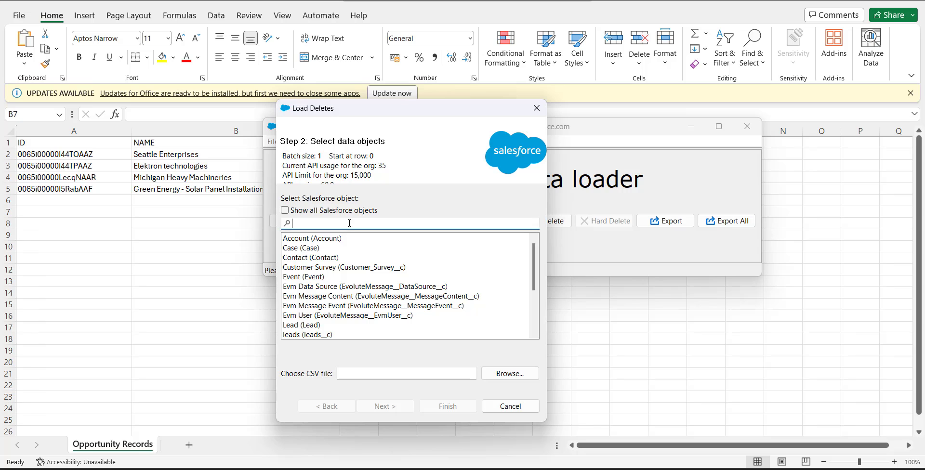
{"action": "type", "text": "oppo"}
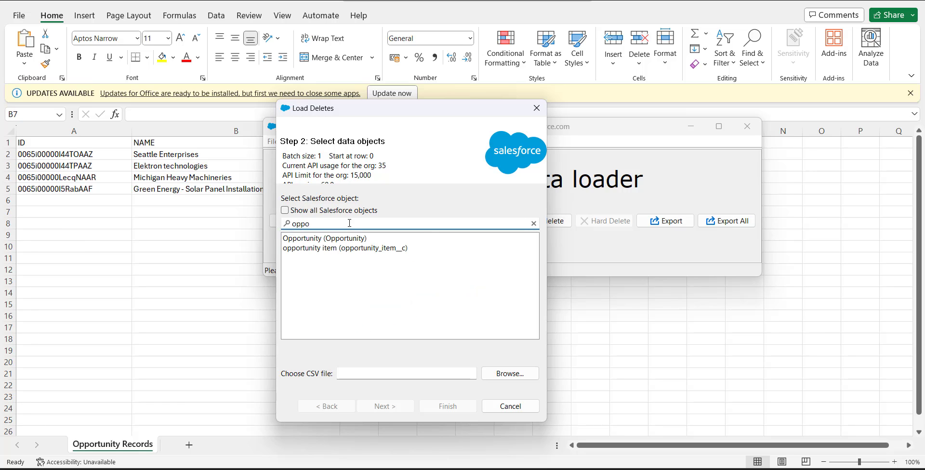
{"action": "left_click", "coordinate": [348, 239]}
Load Opportunity Records.csv as the source and acknowledge the 4-row data check
{"action": "left_click", "coordinate": [506, 376]}
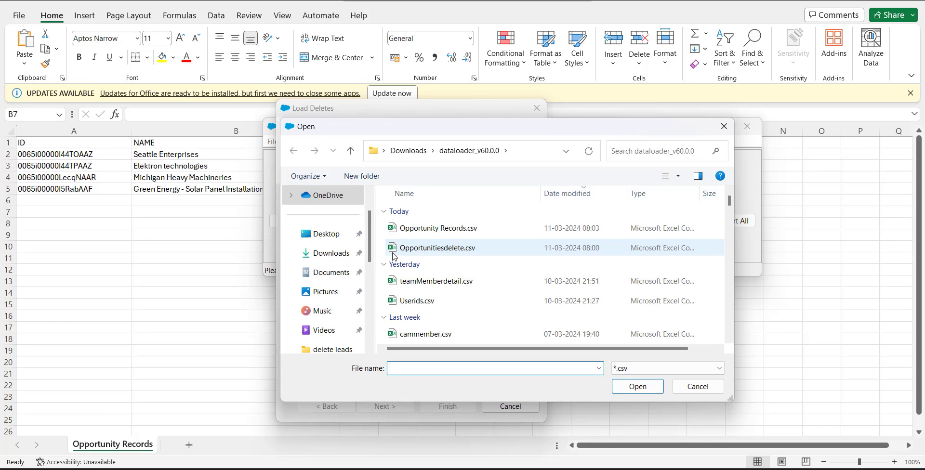
{"action": "double_click", "coordinate": [415, 228]}
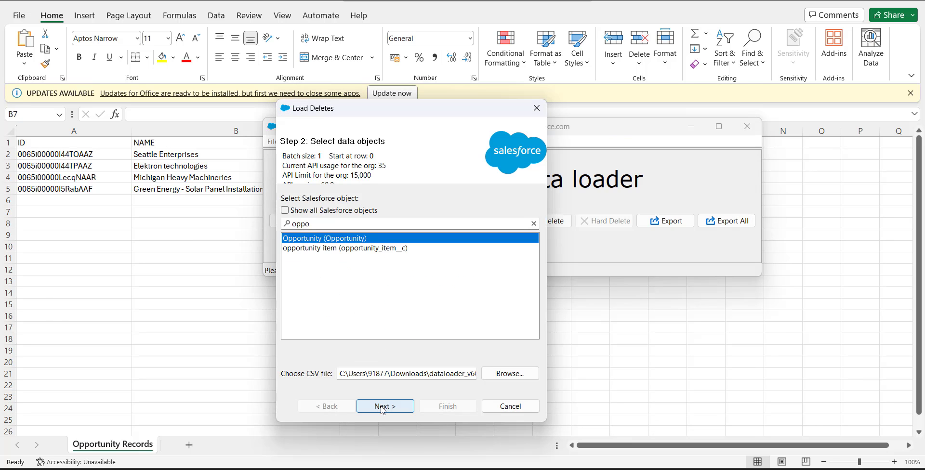
{"action": "left_click", "coordinate": [383, 407]}
{"action": "left_click", "coordinate": [521, 262]}
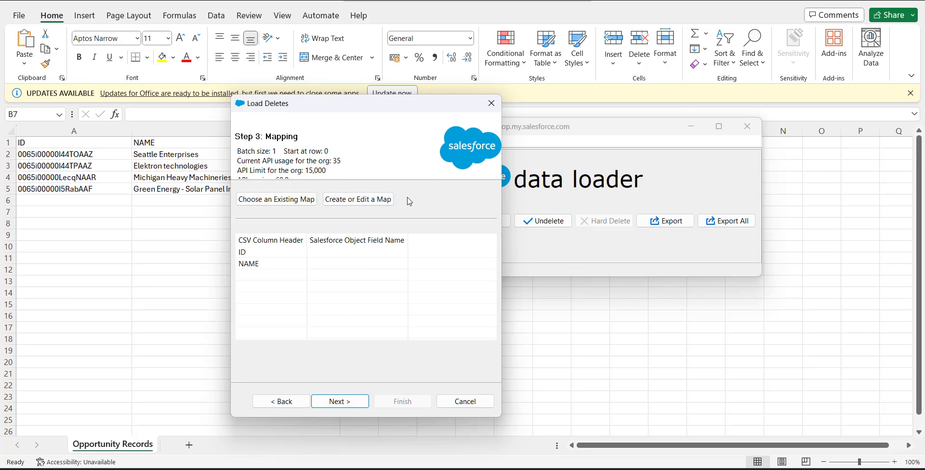
Map the CSV ID column to the Opportunity Id field, leaving NAME unmapped
{"action": "left_click", "coordinate": [380, 200]}
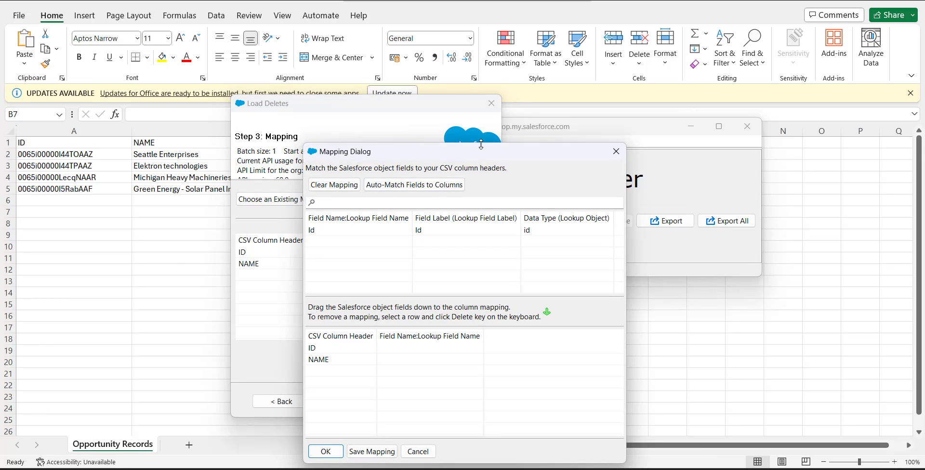
{"action": "left_click_drag", "start_coordinate": [470, 155], "coordinate": [607, 106]}
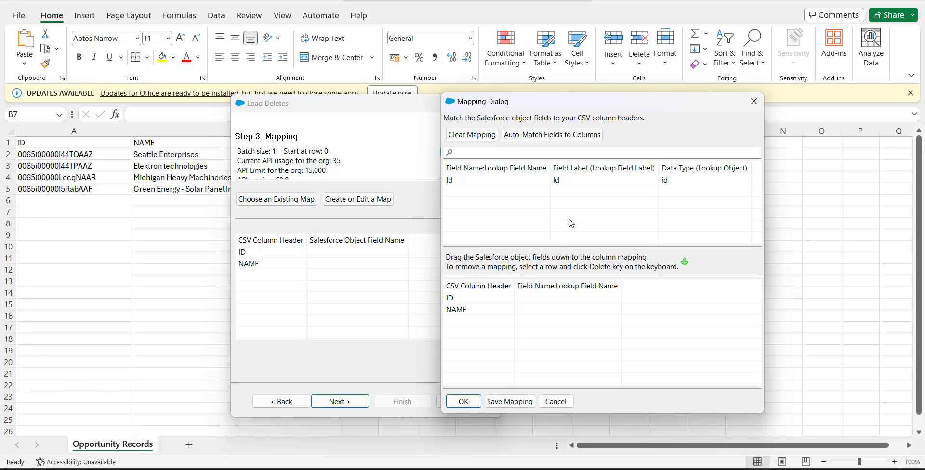
{"action": "left_click", "coordinate": [557, 185]}
{"action": "left_click_drag", "start_coordinate": [556, 185], "coordinate": [531, 296]}
{"action": "left_click", "coordinate": [449, 302]}
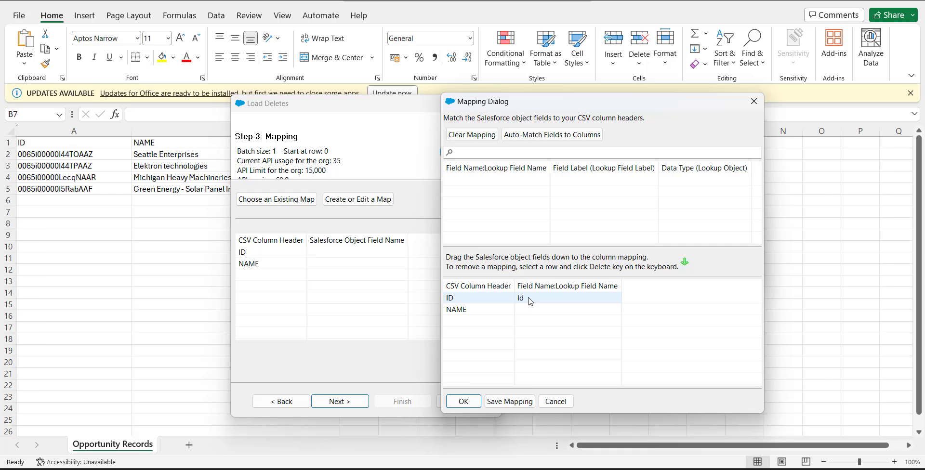
{"action": "left_click", "coordinate": [477, 402]}
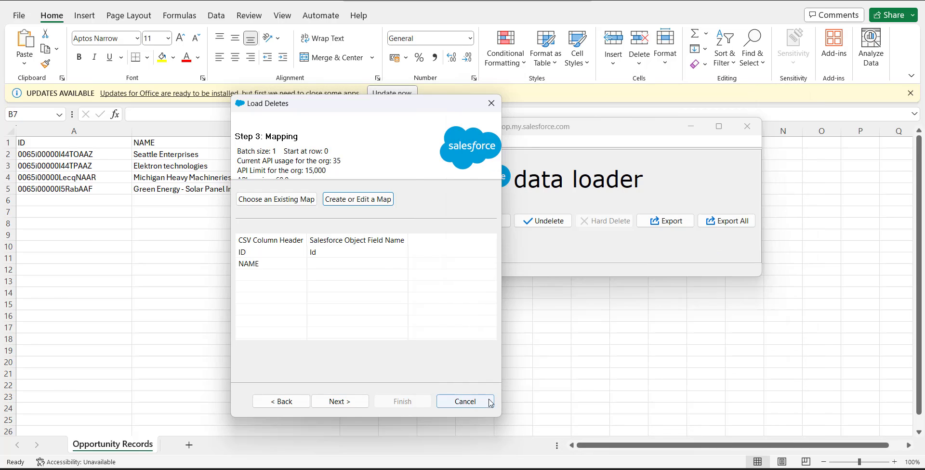
Run the delete and accept both warnings, including the Recycle Bin one
{"action": "left_click", "coordinate": [359, 403]}
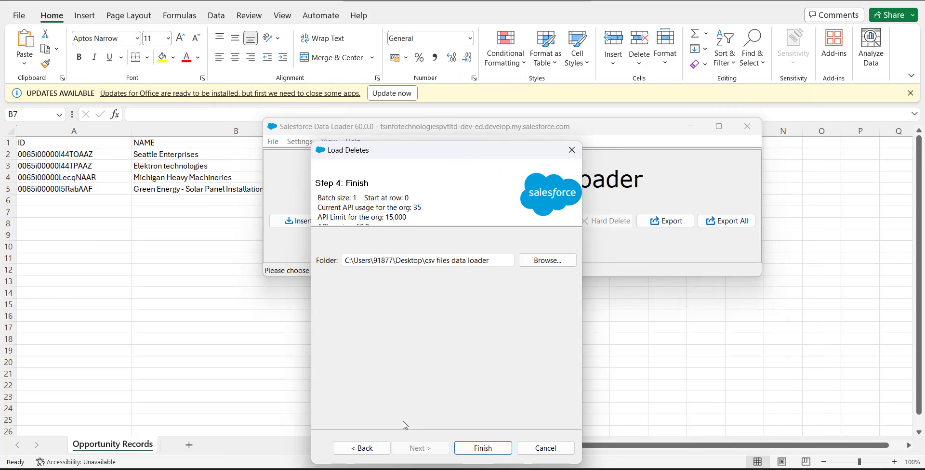
{"action": "left_click_drag", "start_coordinate": [482, 144], "coordinate": [459, 75]}
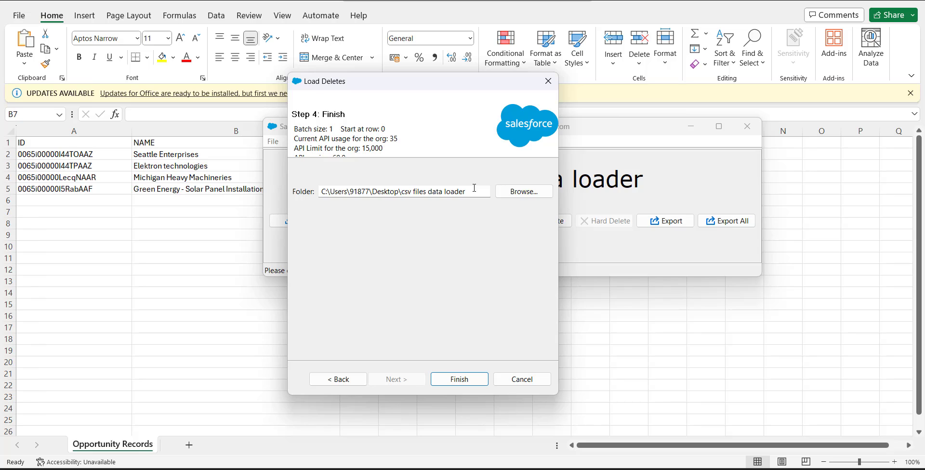
{"action": "left_click", "coordinate": [455, 380]}
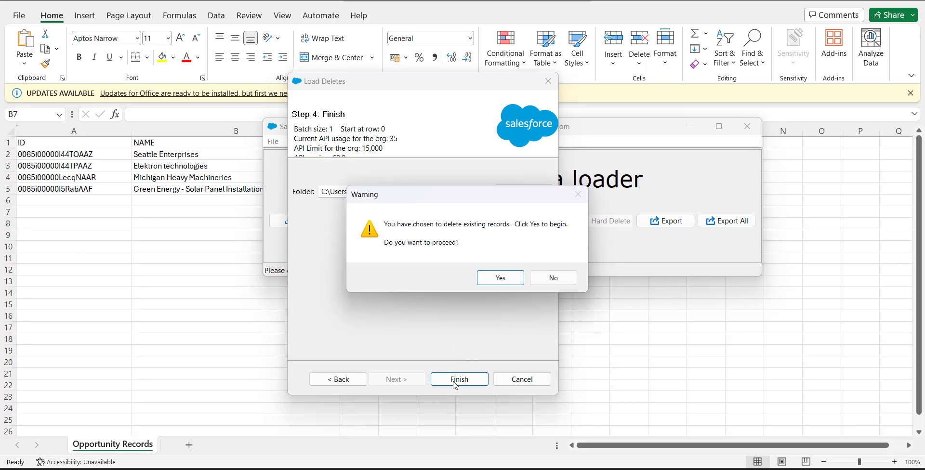
{"action": "left_click", "coordinate": [500, 280]}
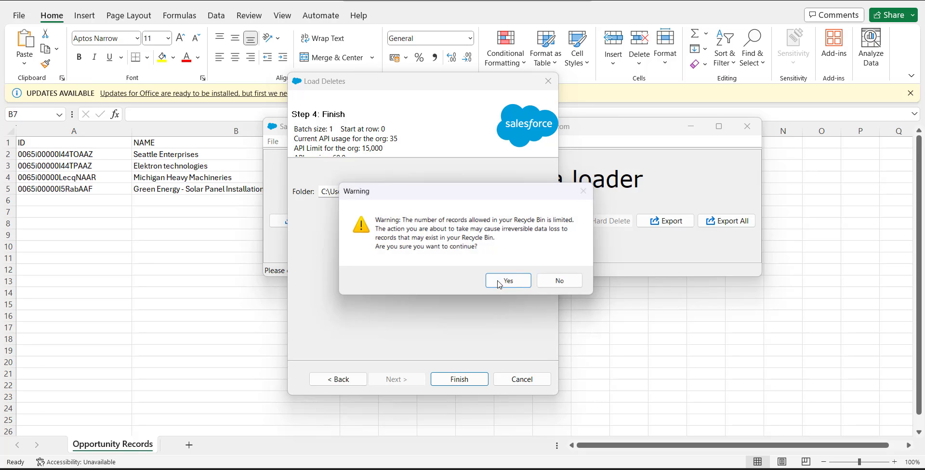
{"action": "left_click", "coordinate": [499, 284]}
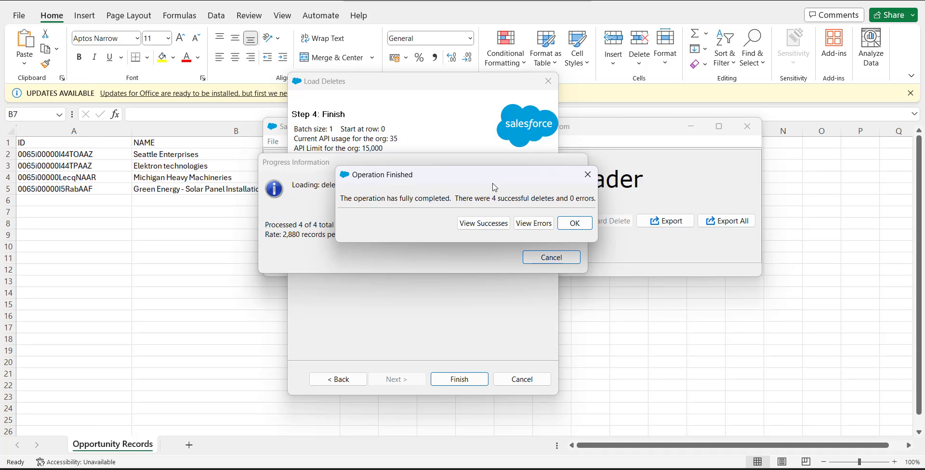
View the successes, confirm all four read Item Deleted, and minimise Data Loader
{"action": "left_click_drag", "start_coordinate": [493, 184], "coordinate": [481, 184]}
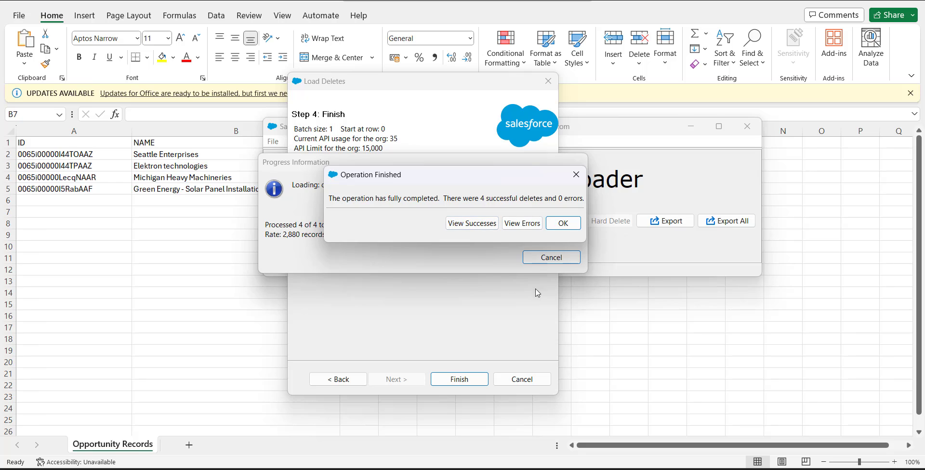
{"action": "left_click", "coordinate": [467, 227]}
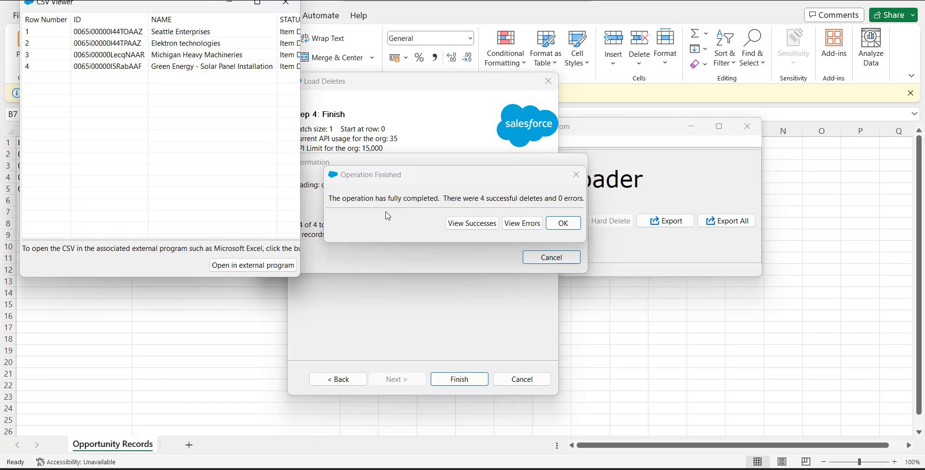
{"action": "left_click_drag", "start_coordinate": [302, 196], "coordinate": [430, 190]}
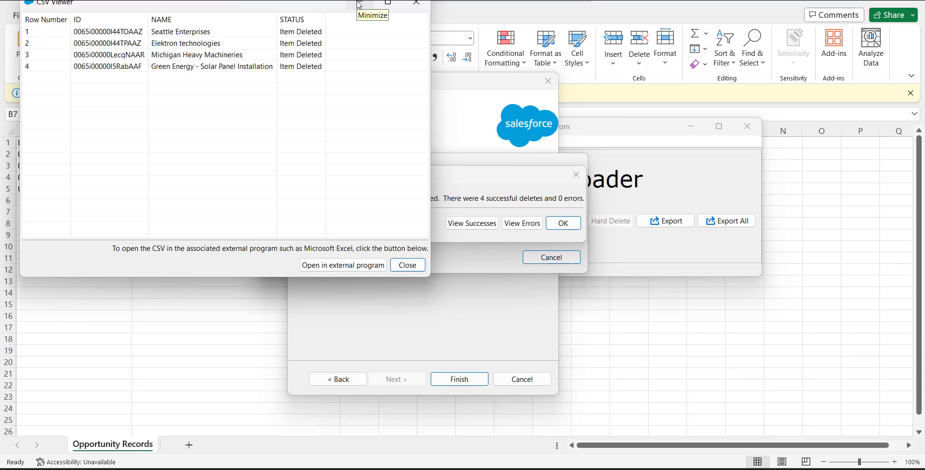
{"action": "left_click", "coordinate": [359, 3]}
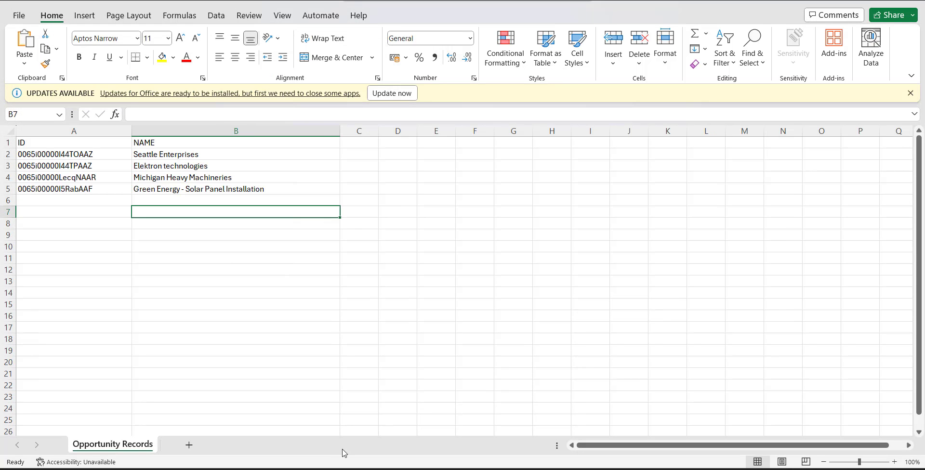
Switch to Edge and open the Opportunities list from the App Launcher
{"action": "key", "text": "alt+Tab"}
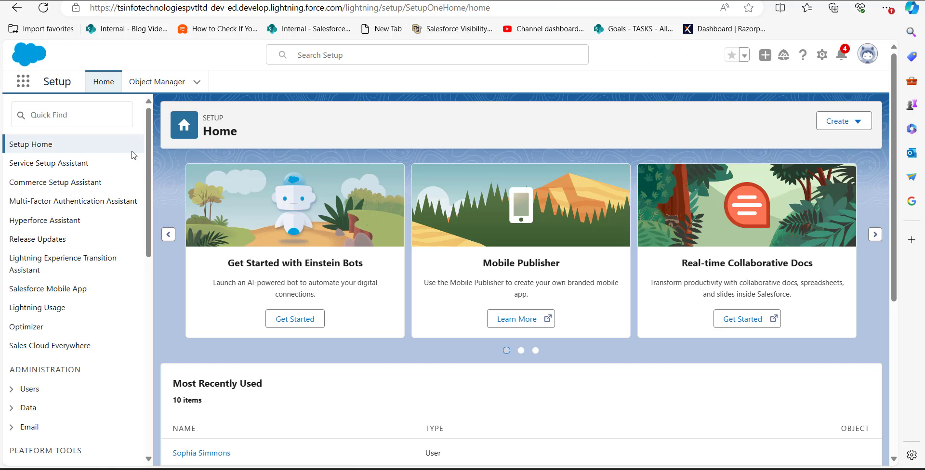
{"action": "left_click", "coordinate": [23, 81]}
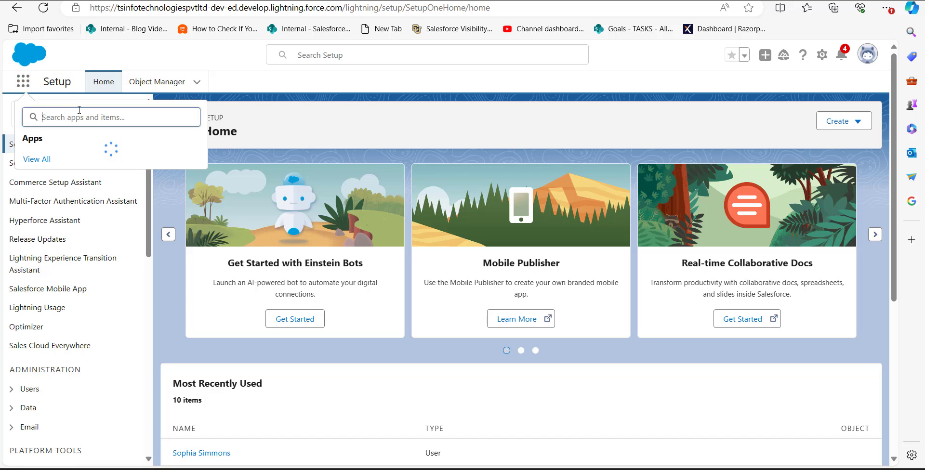
{"action": "type", "text": "oppo"}
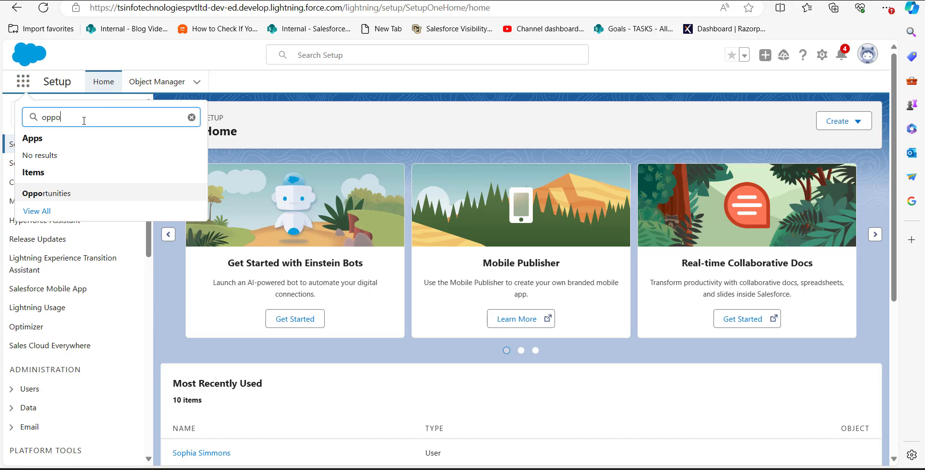
{"action": "key", "text": "Return"}
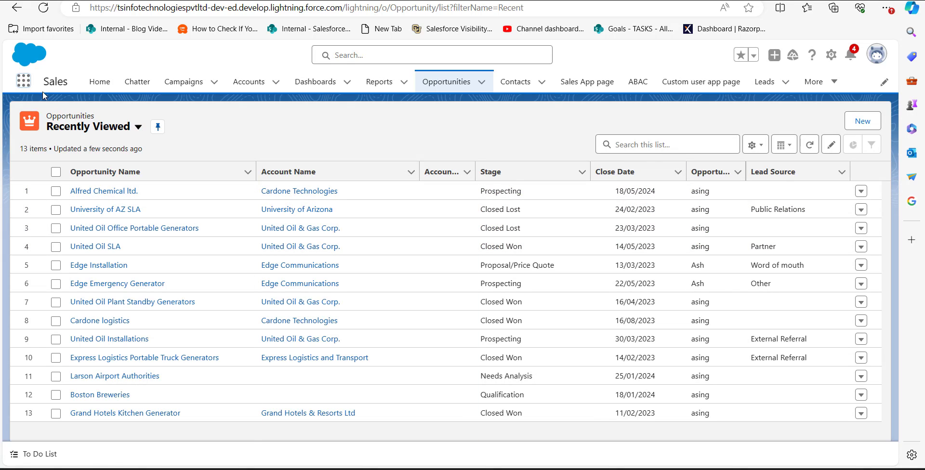
Search 'recyc' in the App Launcher and open the Recycle Bin
{"action": "left_click", "coordinate": [22, 81]}
{"action": "type", "text": "recycl"}
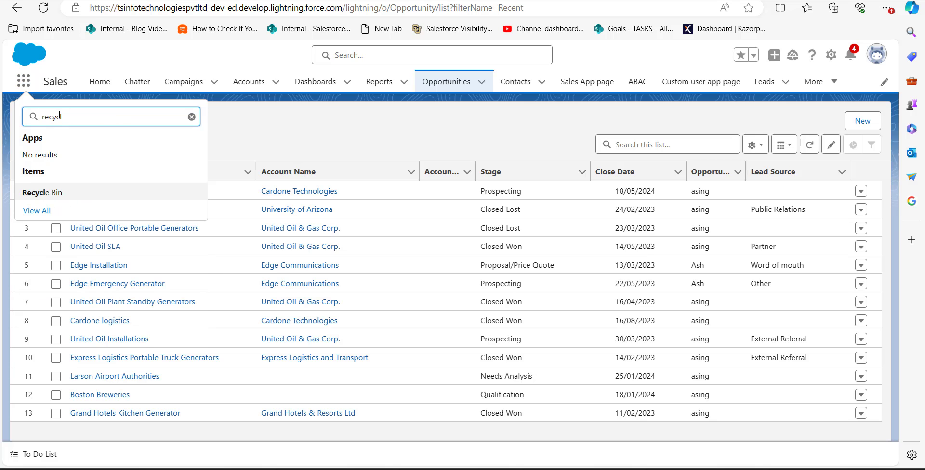
{"action": "left_click", "coordinate": [102, 194]}
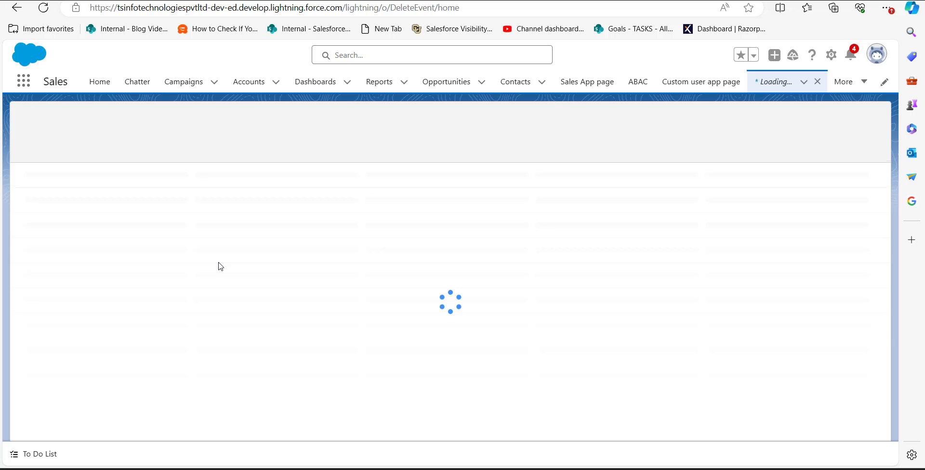